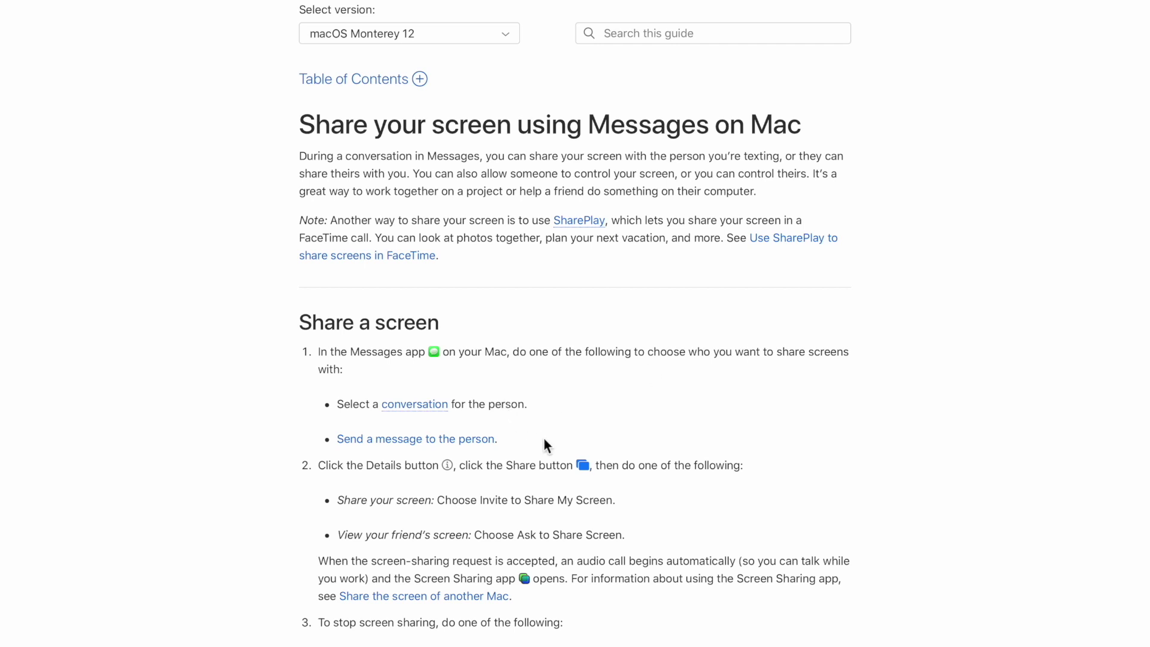
Step: Highlight the 'If they can't sign in to iCloud…' paragraph, then scroll back to the Share a screen steps
scroll(545, 439, "down", 5)
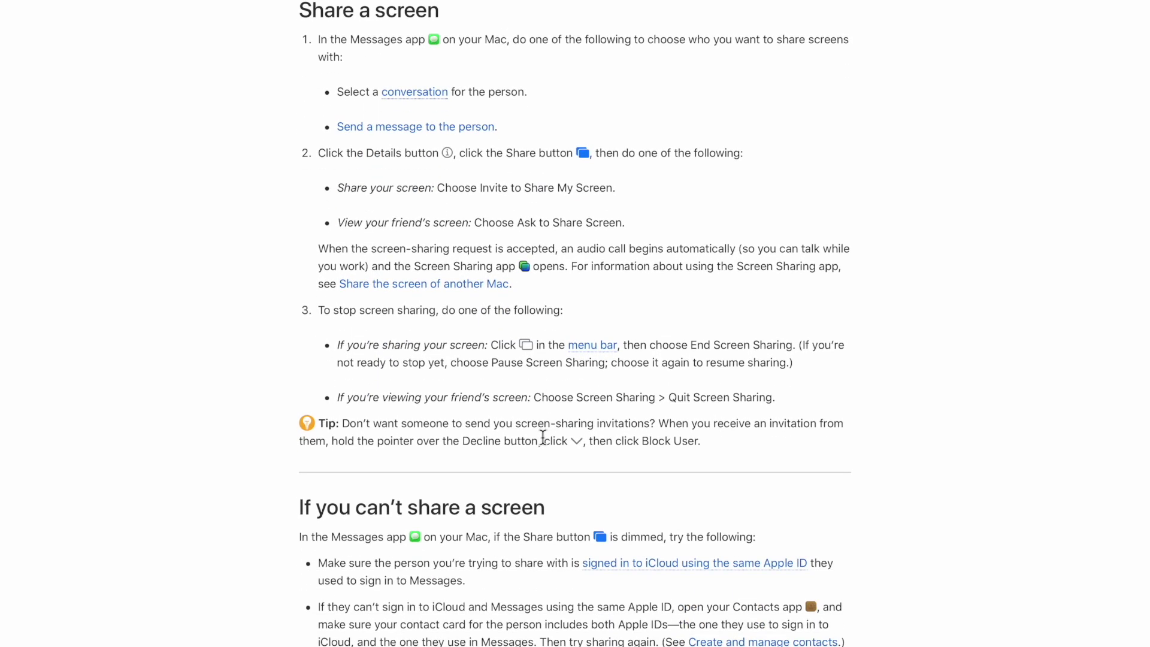
scroll(543, 437, "down", 5)
triple_click(853, 343)
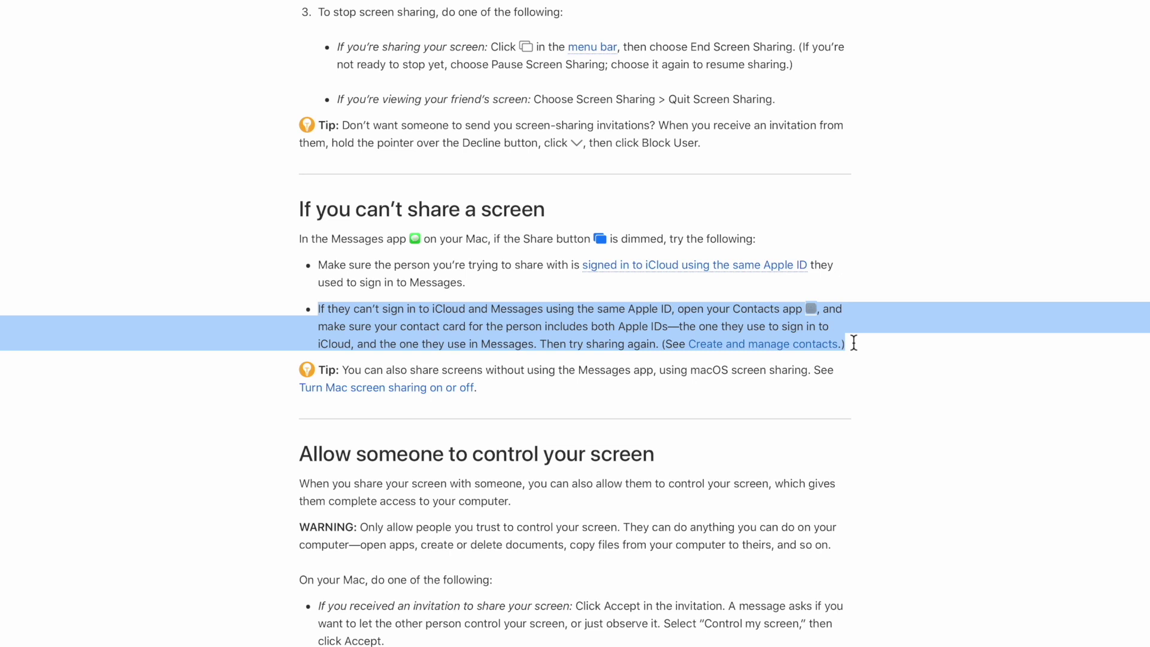
scroll(854, 342, "up", 10)
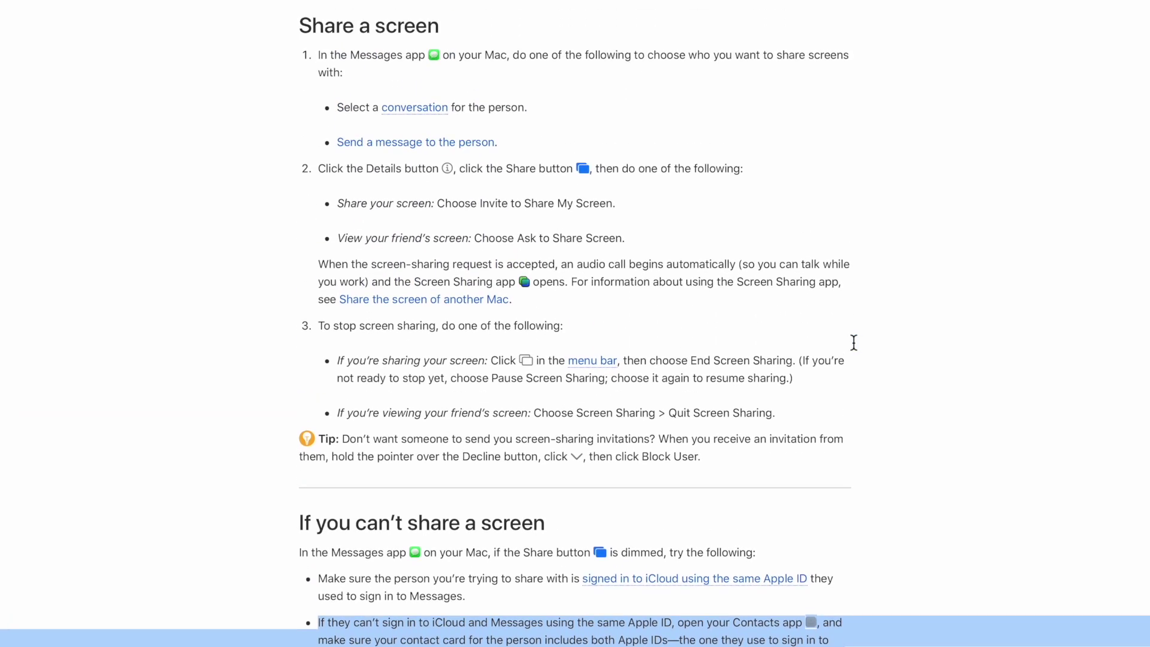
scroll(853, 346, "down", 1)
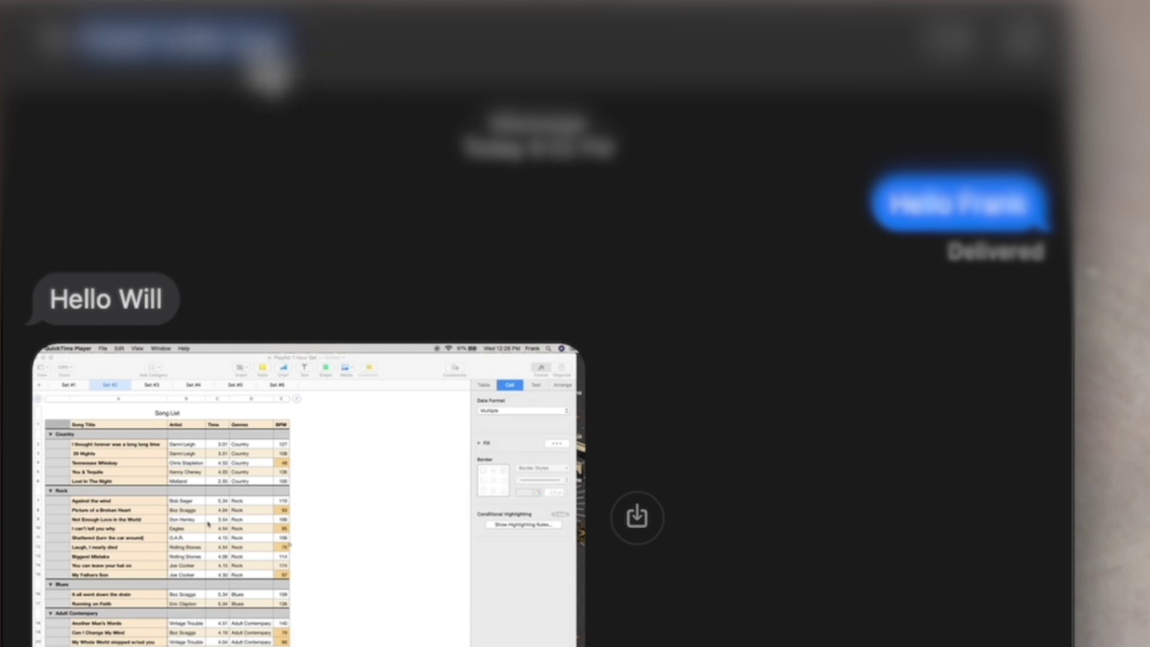
Step: Send the contact an Ask to Share Screen request from the conversation's Details popover
left_click(280, 71)
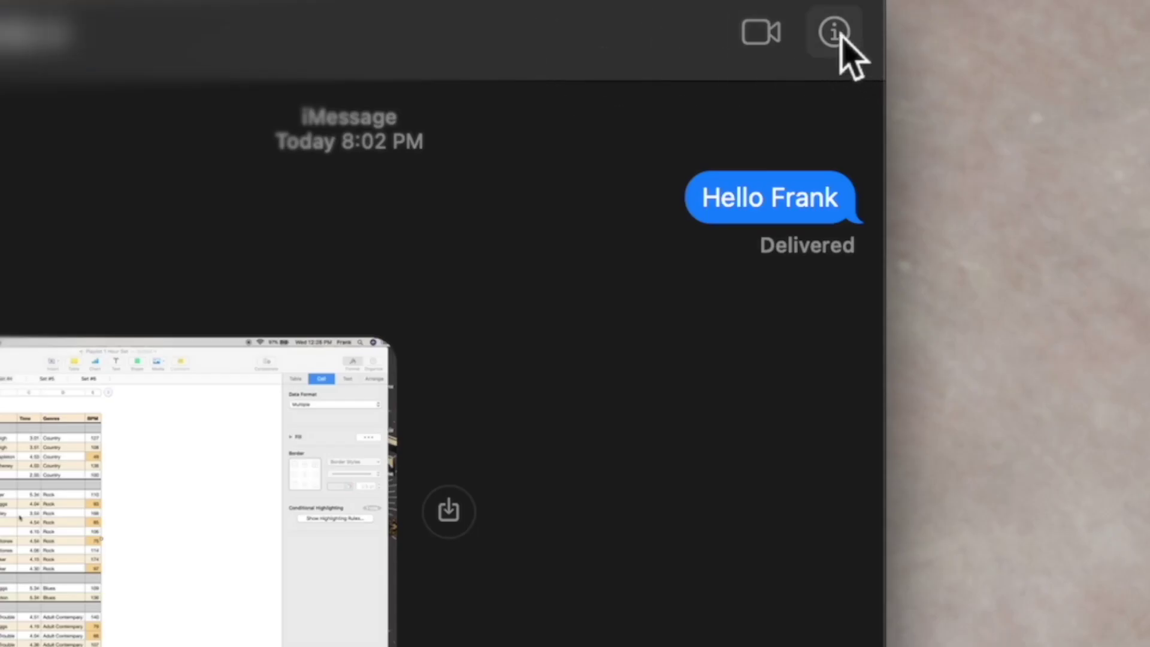
left_click(836, 33)
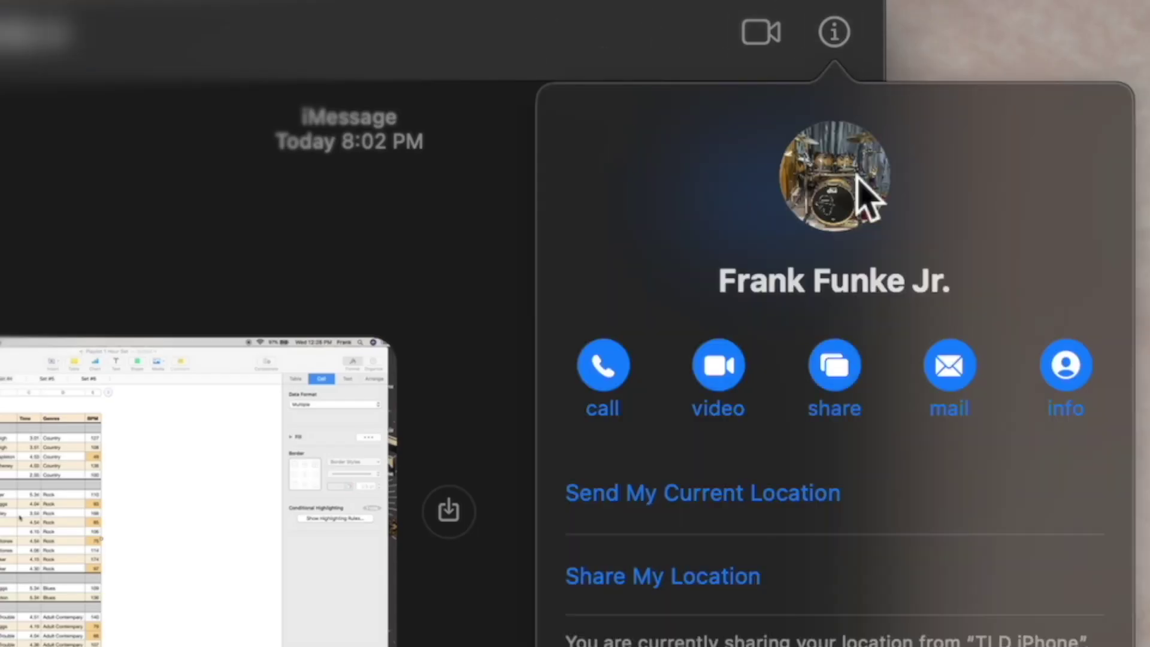
left_click(840, 376)
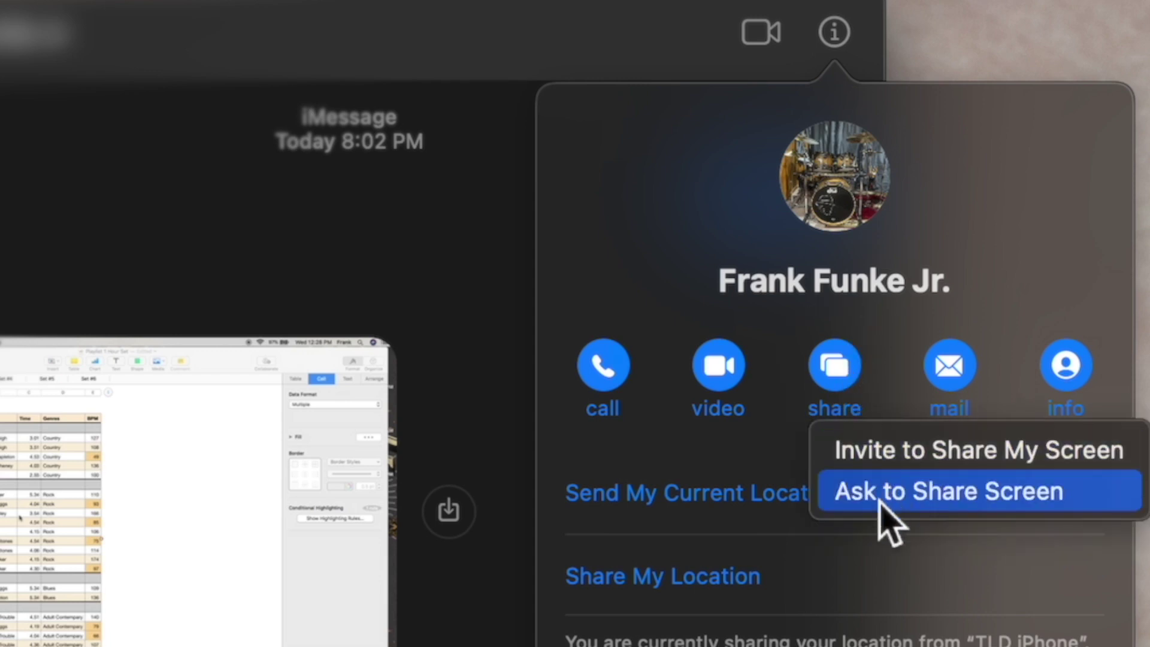
left_click(943, 497)
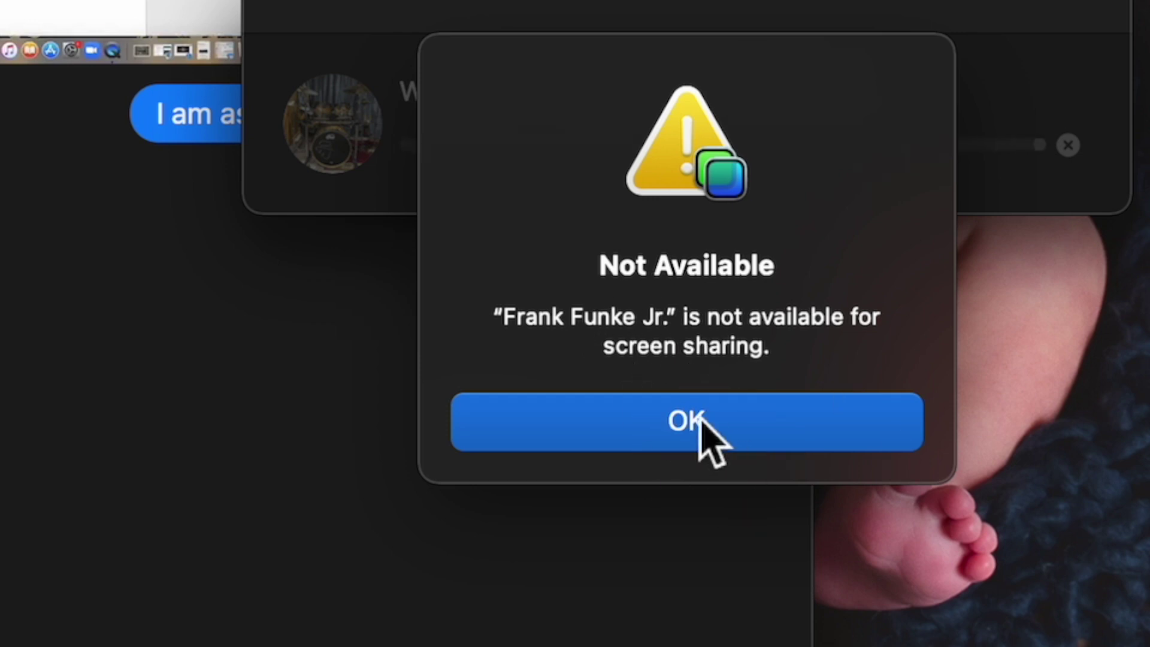
Step: Close the Not Available alert with OK
left_click(701, 418)
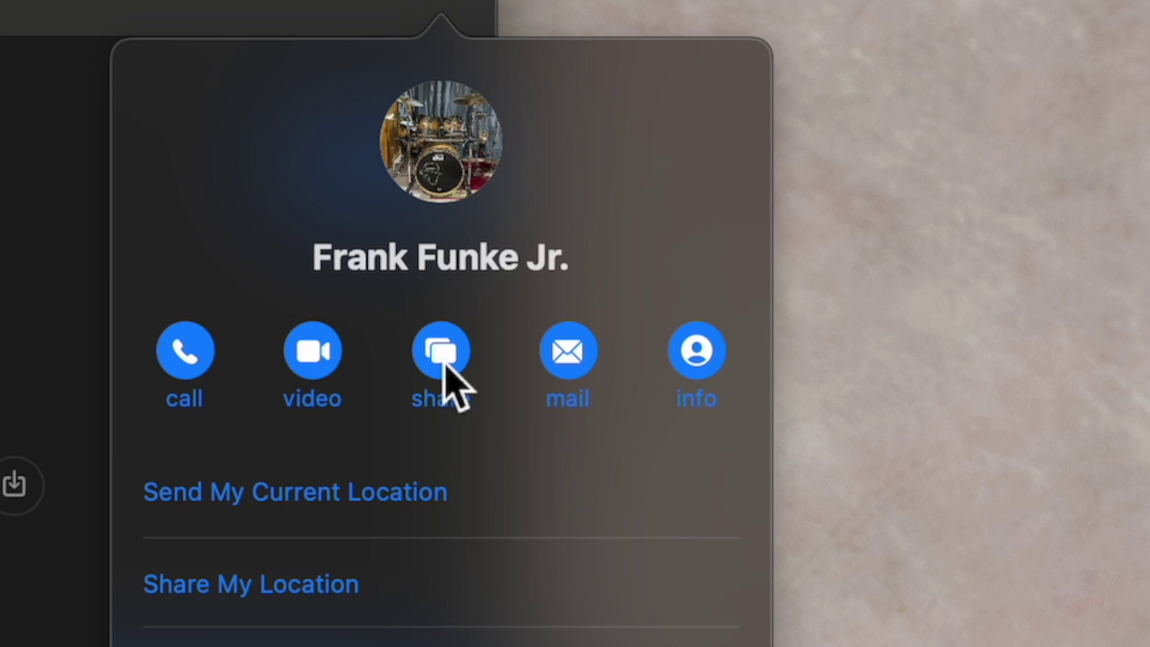
Step: Send the contact an Invite to Share My Screen request from the Share options
left_click(442, 359)
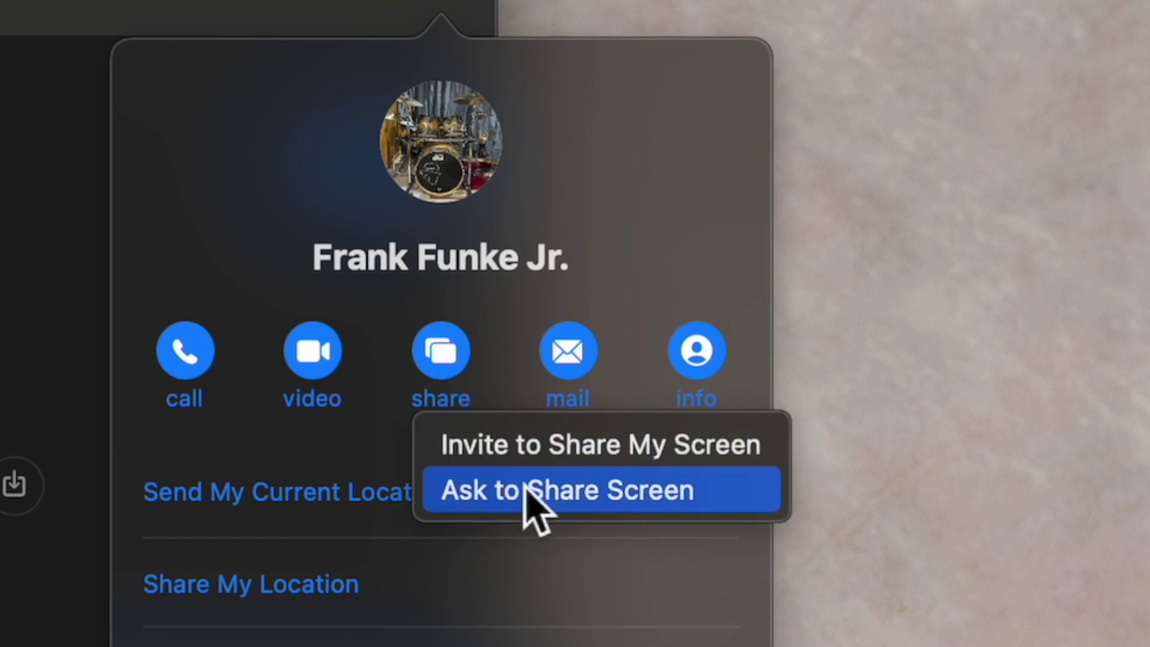
left_click(529, 459)
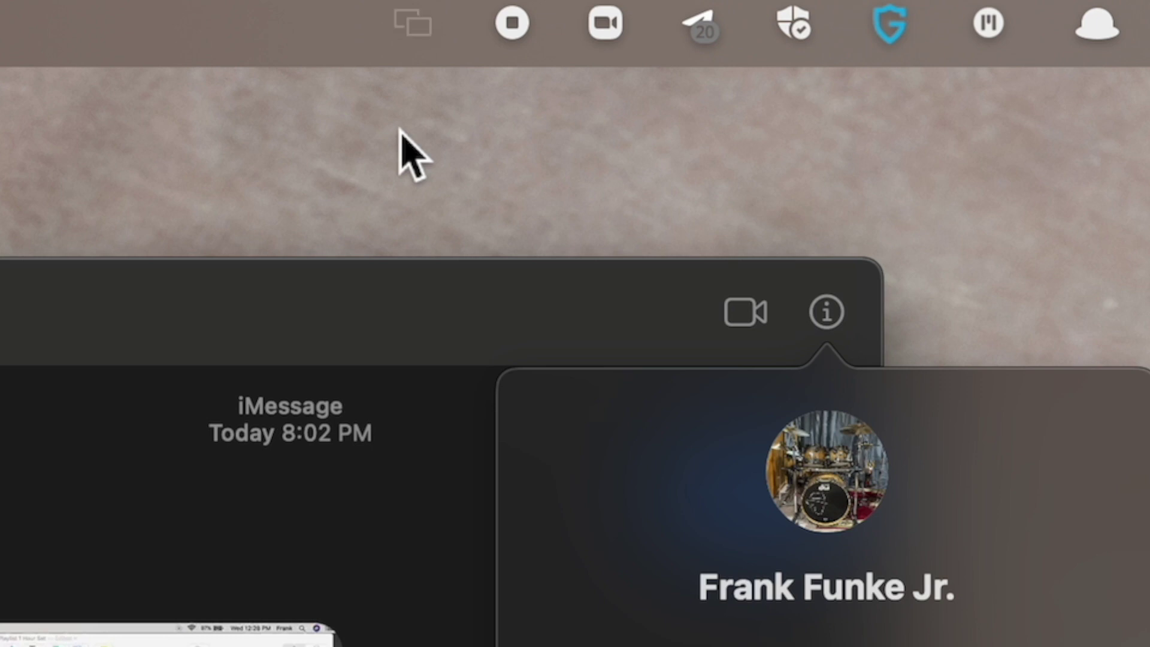
Step: Check 'Allow … to control my screen' in the session menu, then uncheck it again
left_click(420, 38)
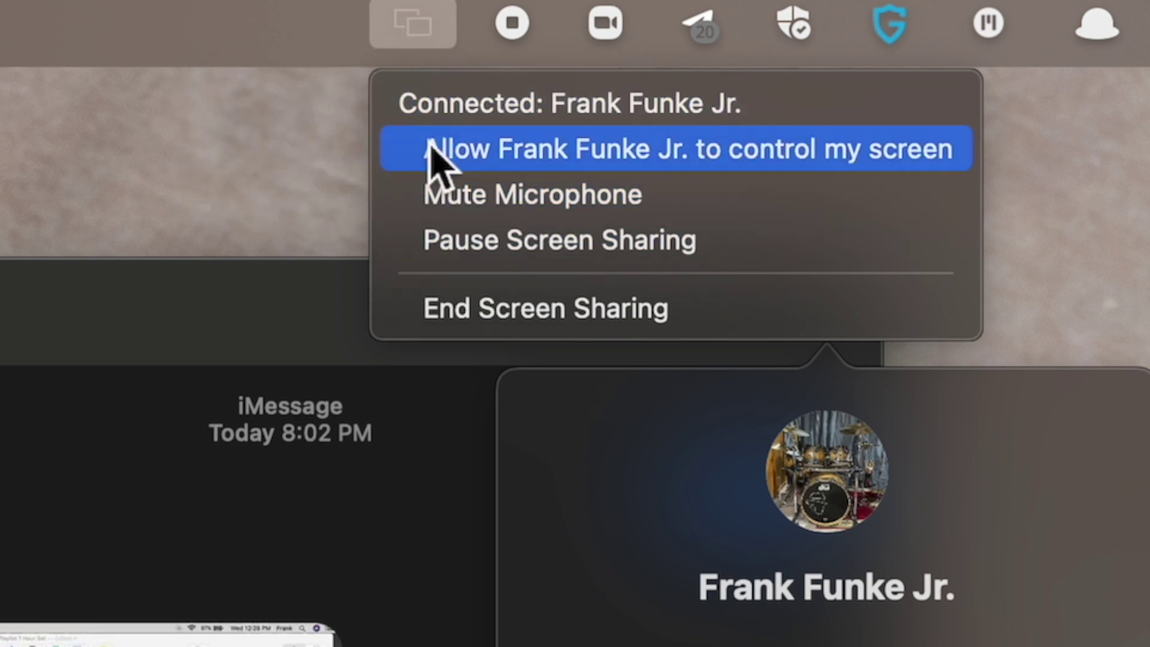
left_click(690, 155)
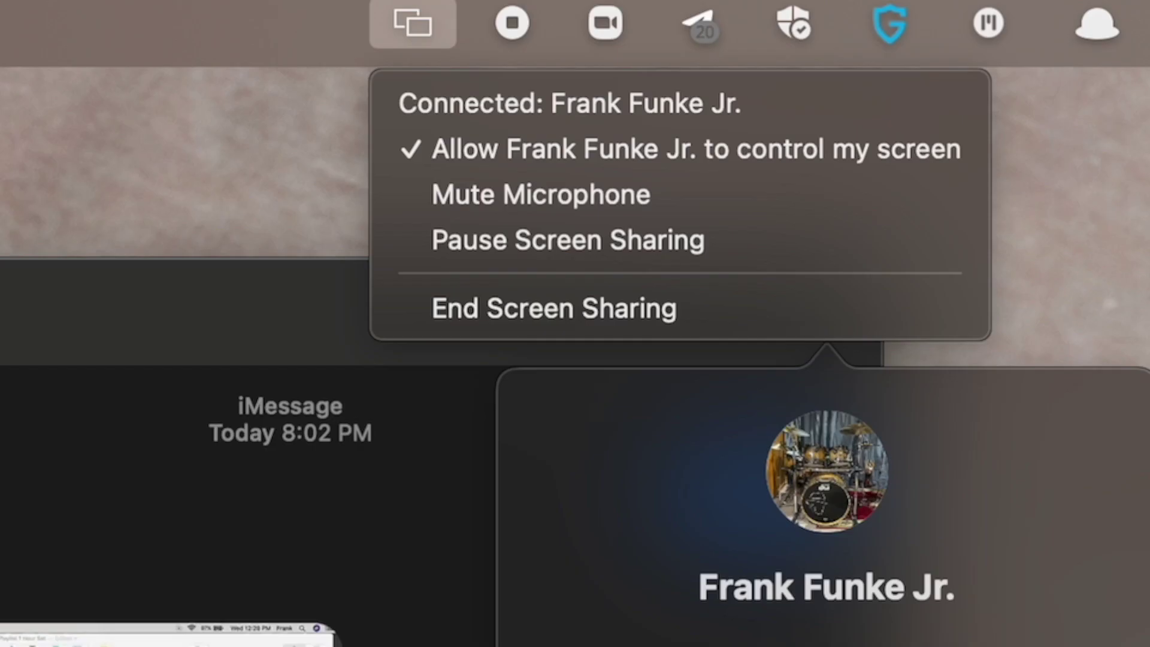
left_click(482, 157)
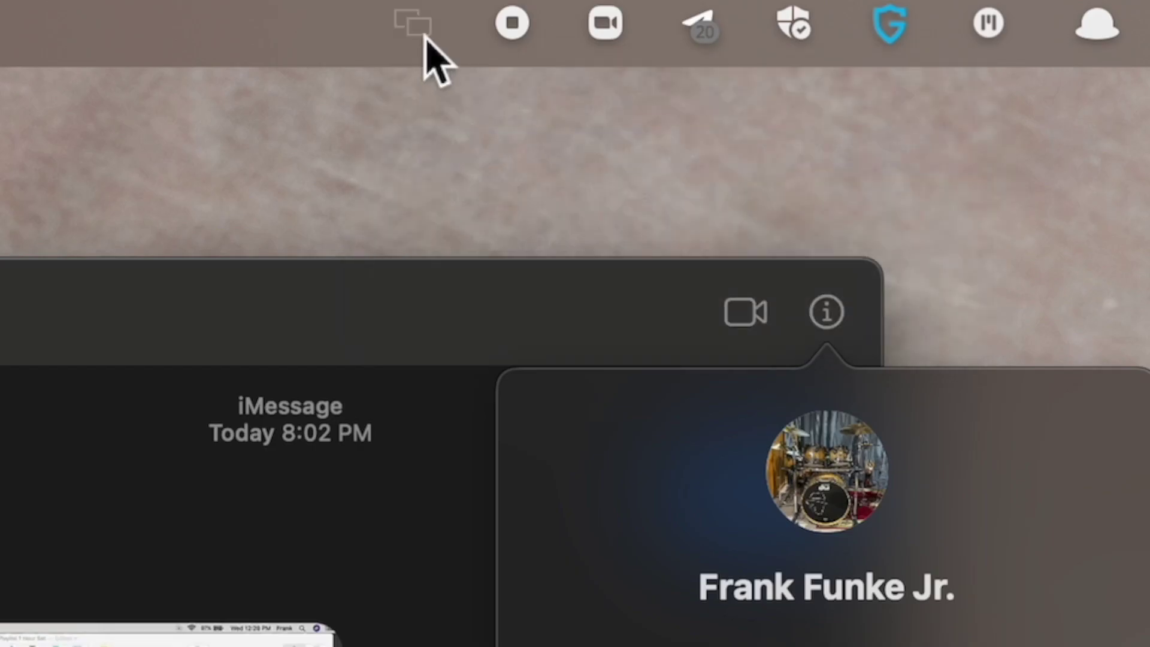
left_click(426, 35)
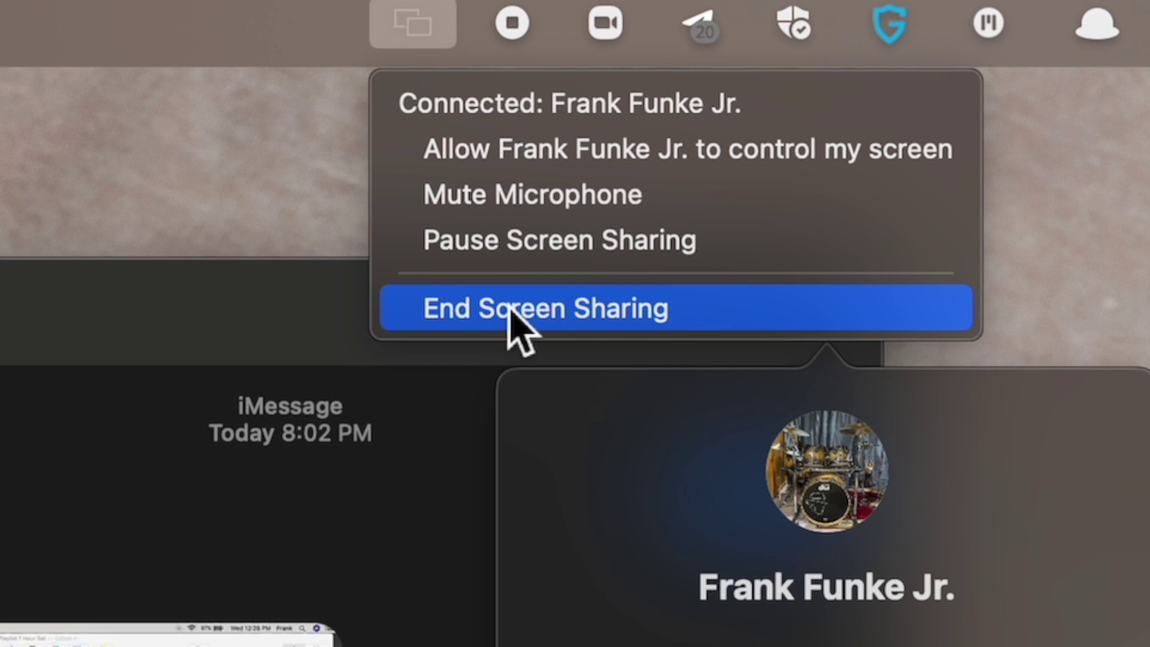
Step: Close the session menu and send an Ask to Share Screen request to view the contact's Mac
left_click(275, 309)
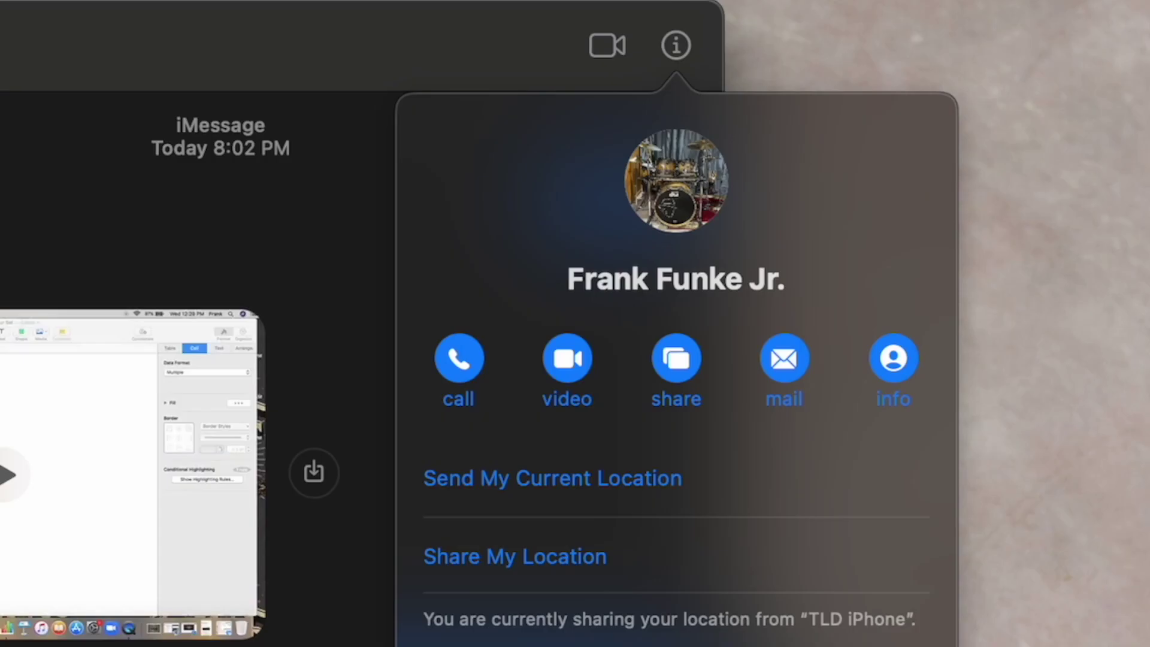
left_click(682, 364)
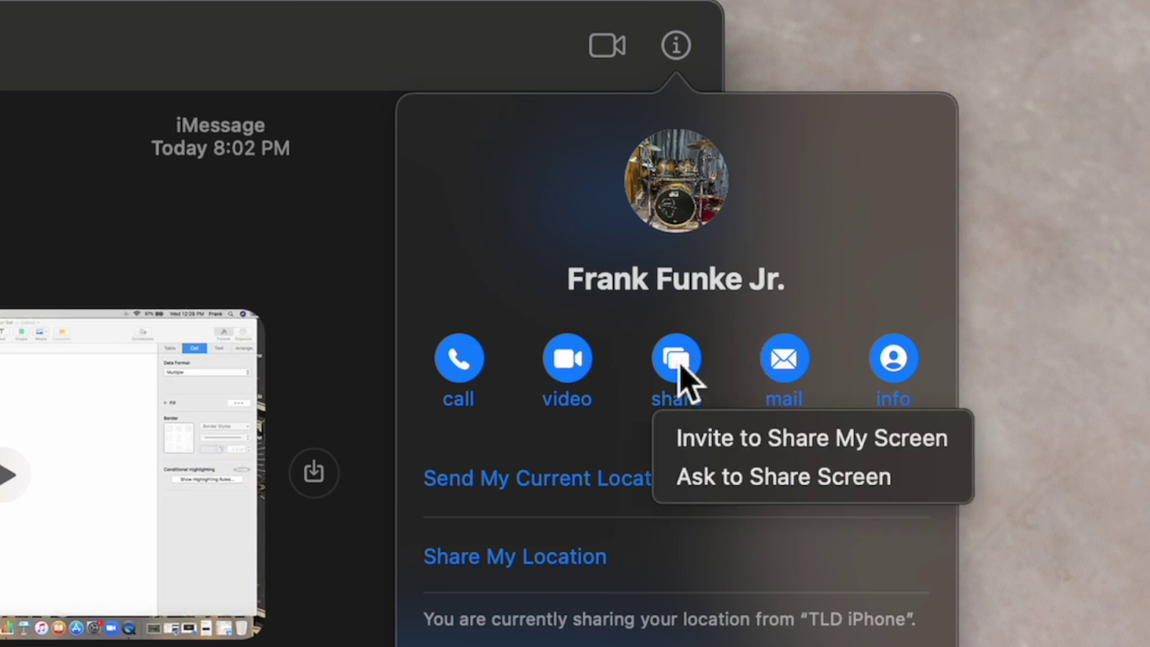
left_click(743, 483)
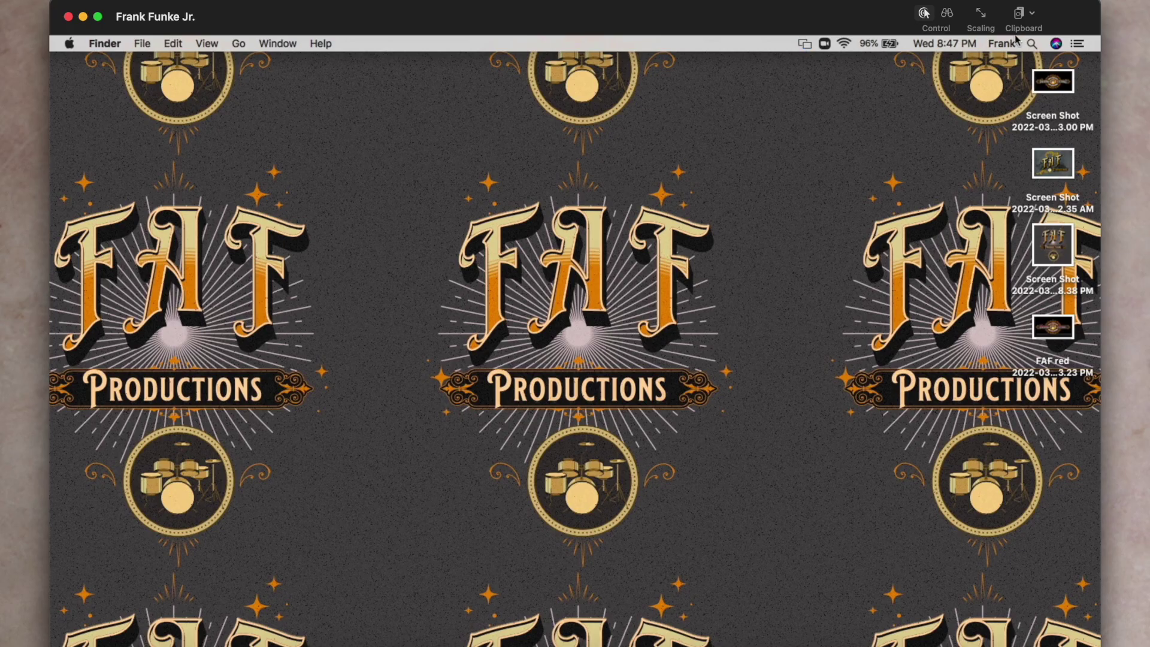
Step: Switch to Observe Mode and back to Control, then open About This Mac on the remote Mac
left_click_drag(831, 24, 816, 25)
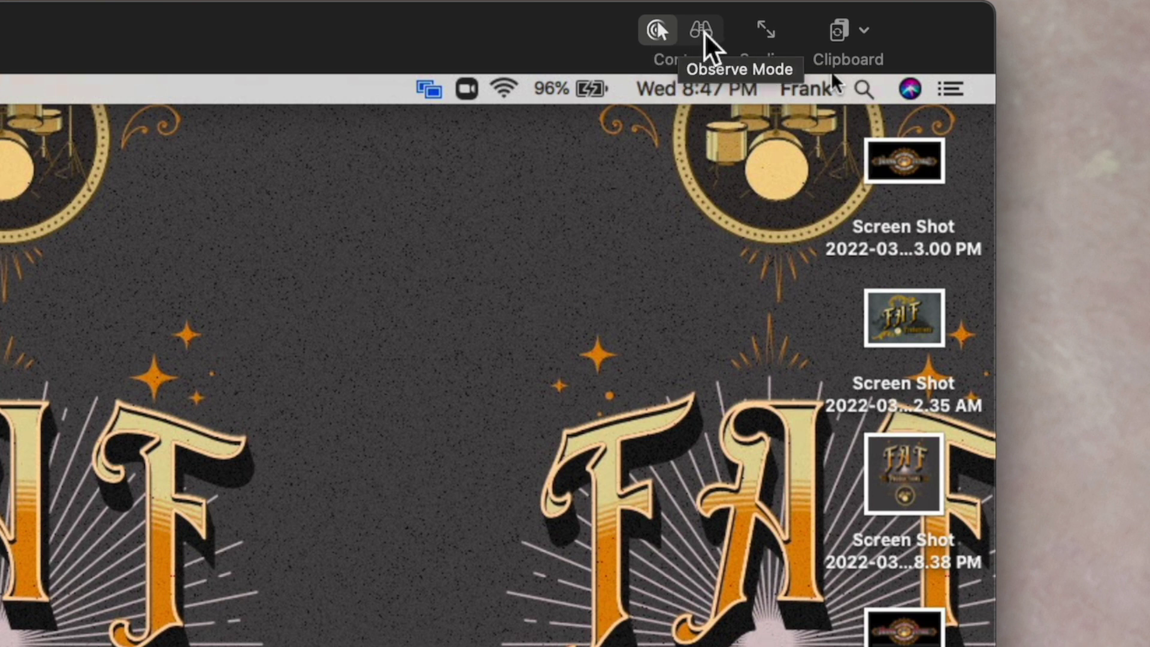
left_click(706, 31)
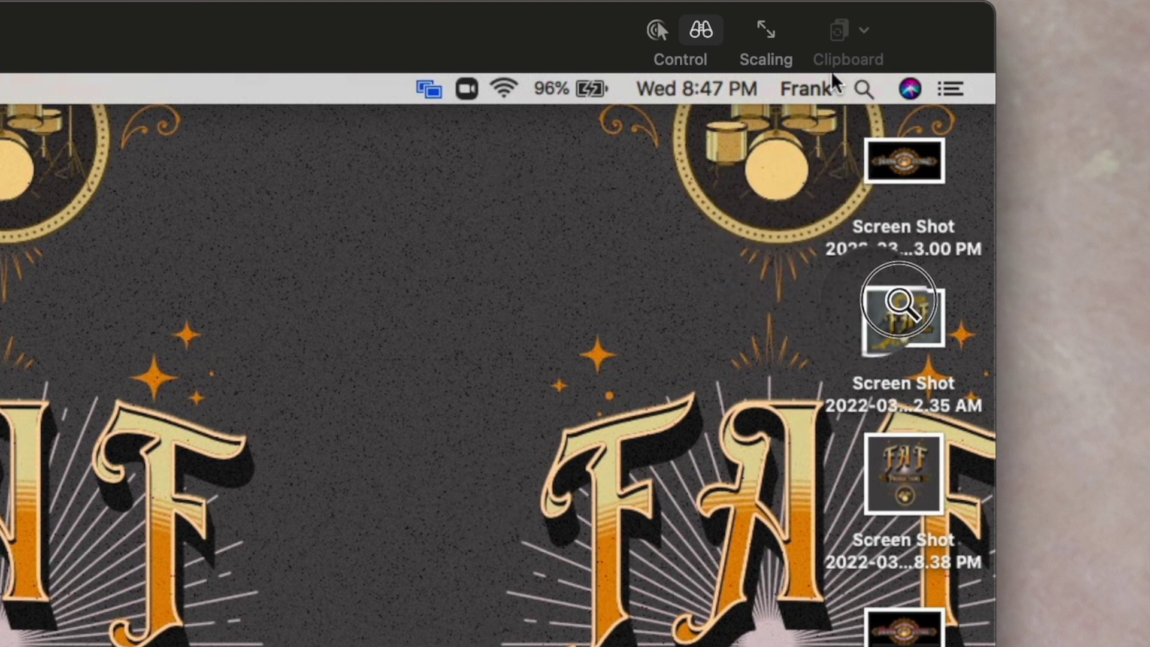
left_click(657, 33)
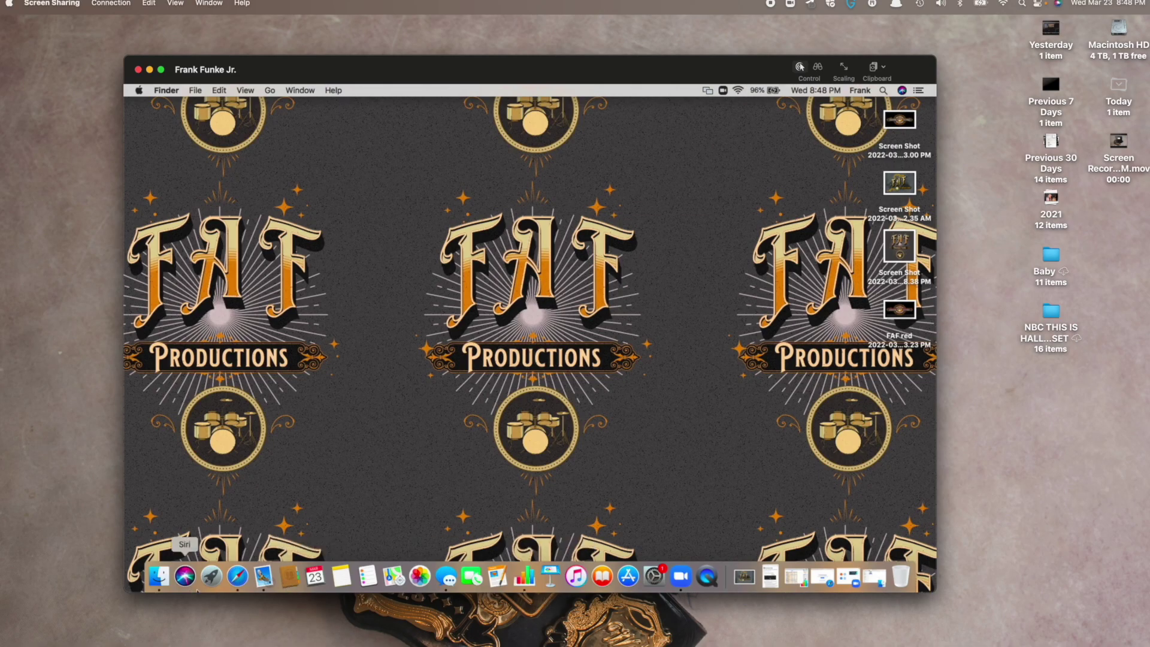
left_click(138, 90)
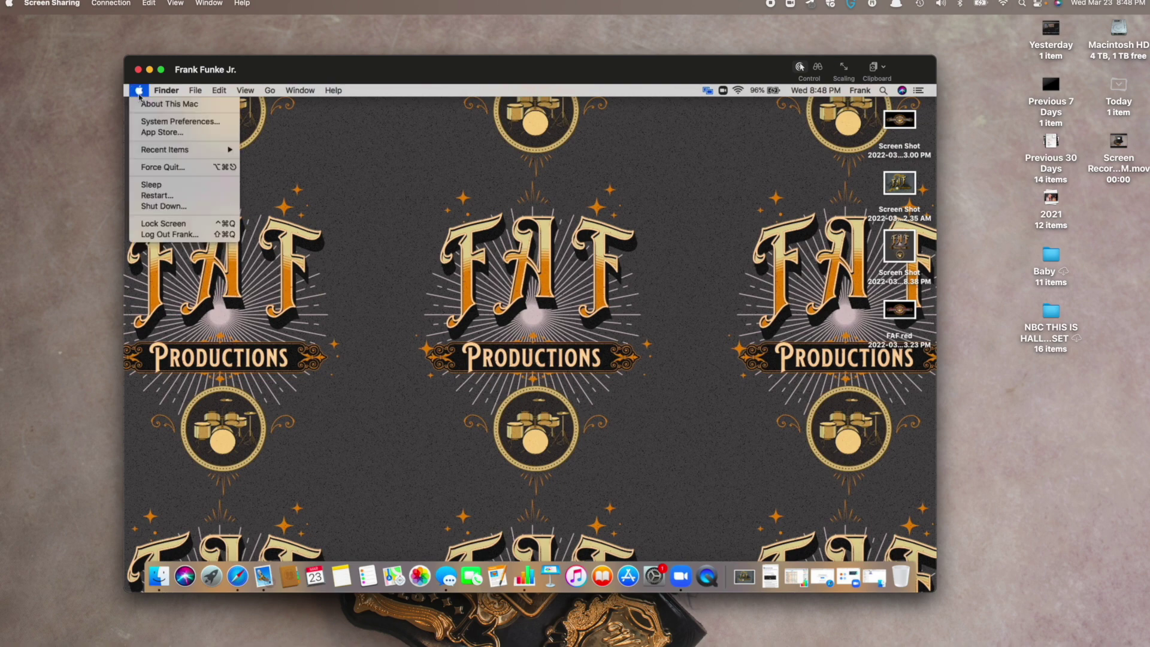
left_click(143, 105)
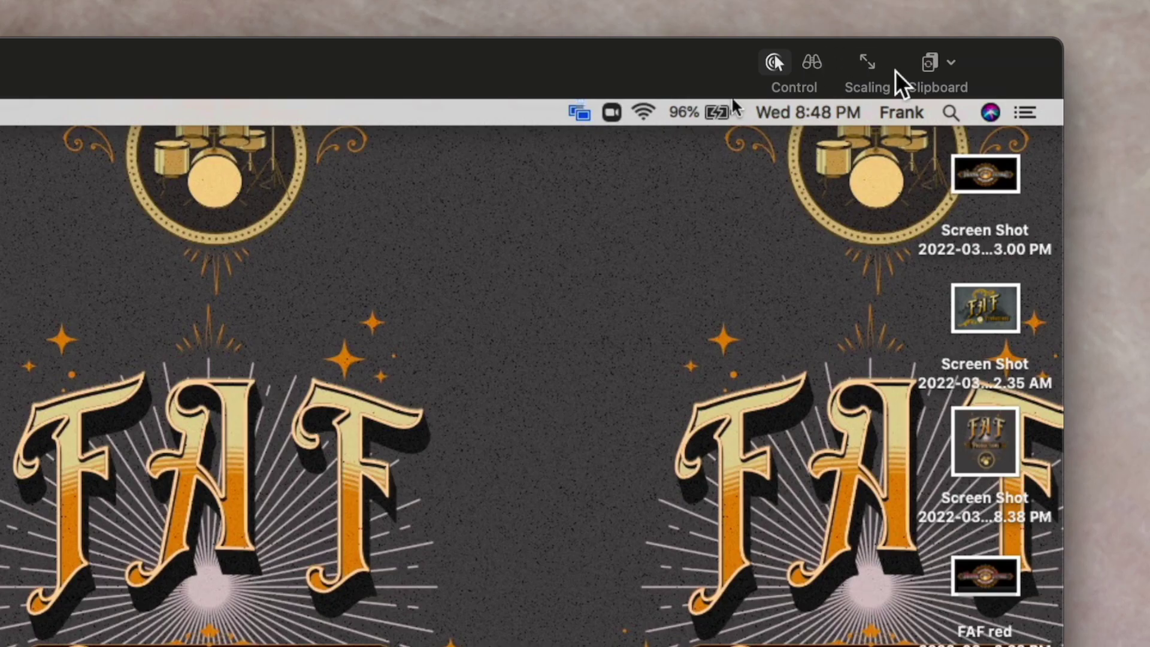
Step: Turn Use Shared Clipboard off and back on in the Clipboard dropdown
left_click(945, 63)
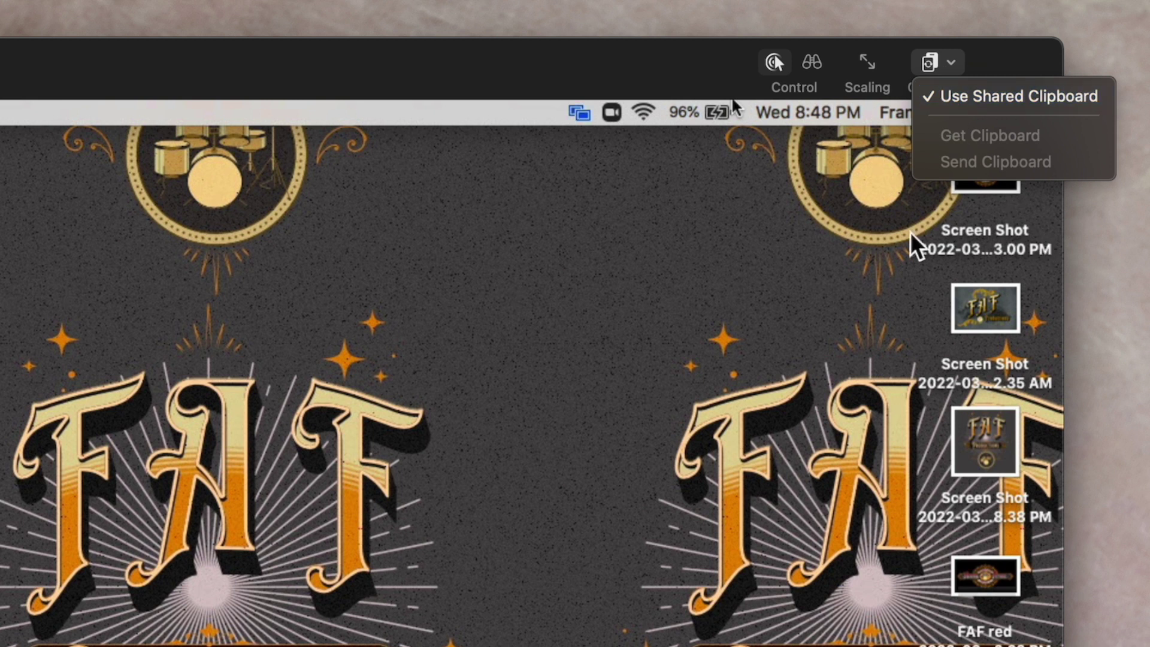
left_click(850, 354)
left_click(1061, 240)
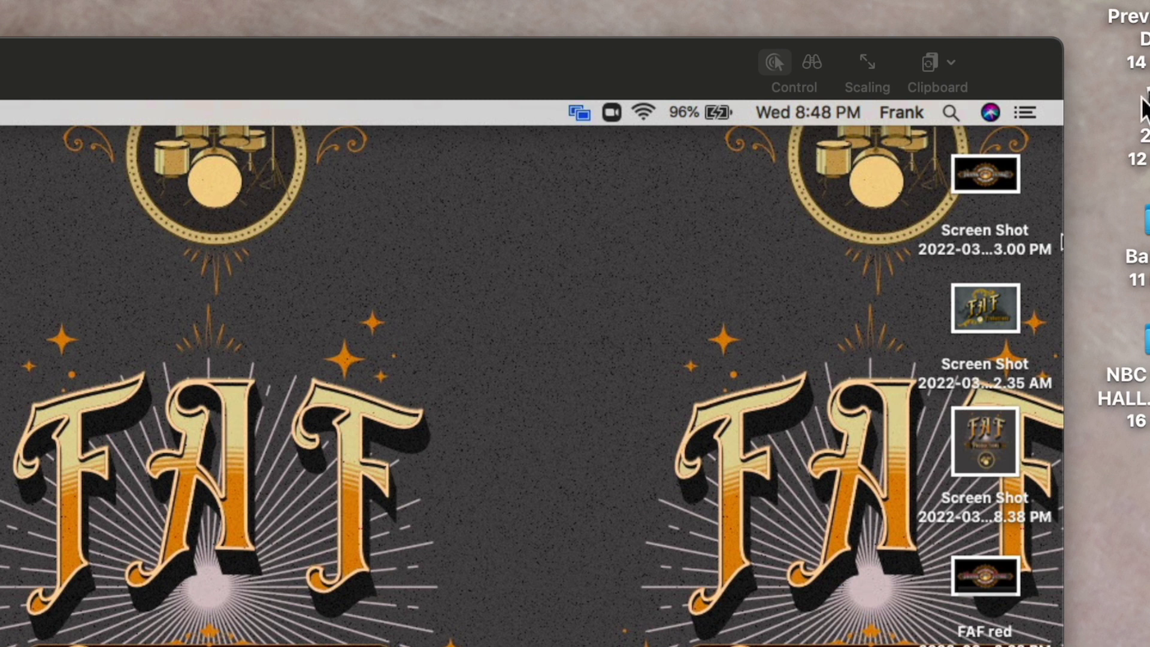
left_click(954, 66)
left_click(954, 65)
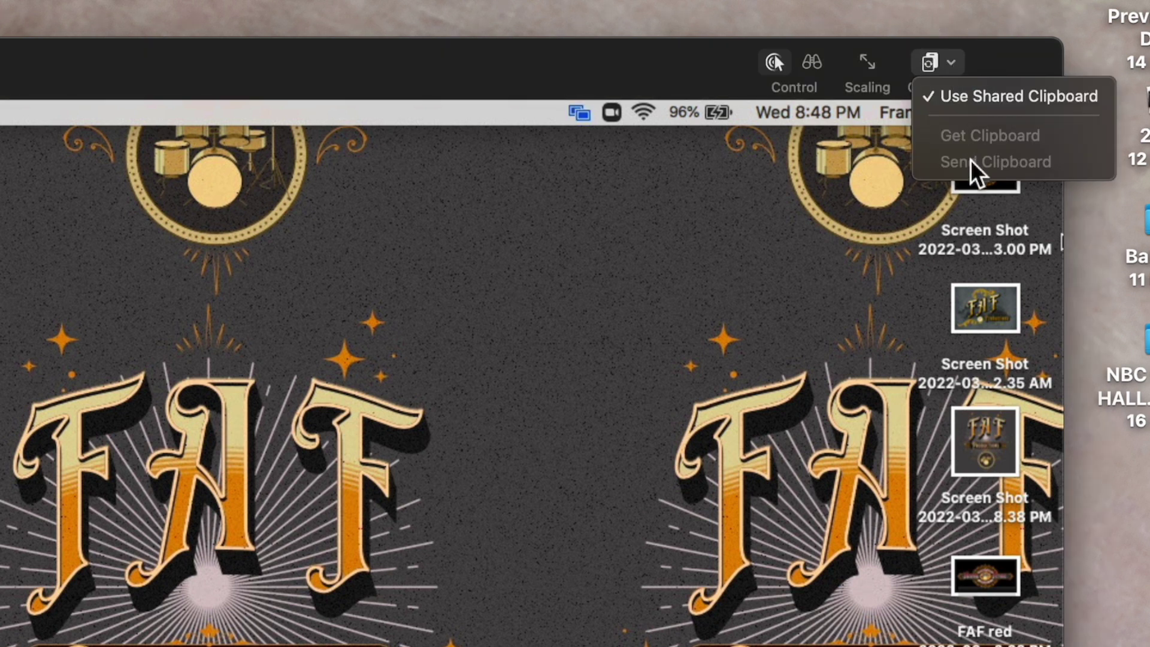
left_click(962, 95)
left_click(944, 60)
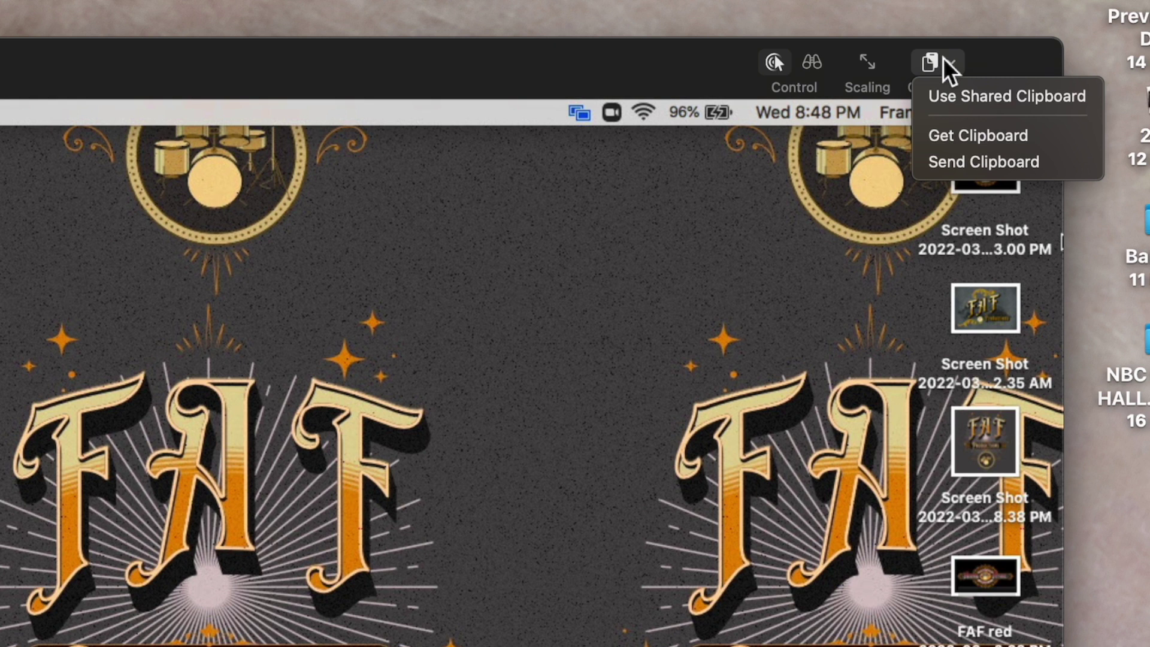
left_click(953, 100)
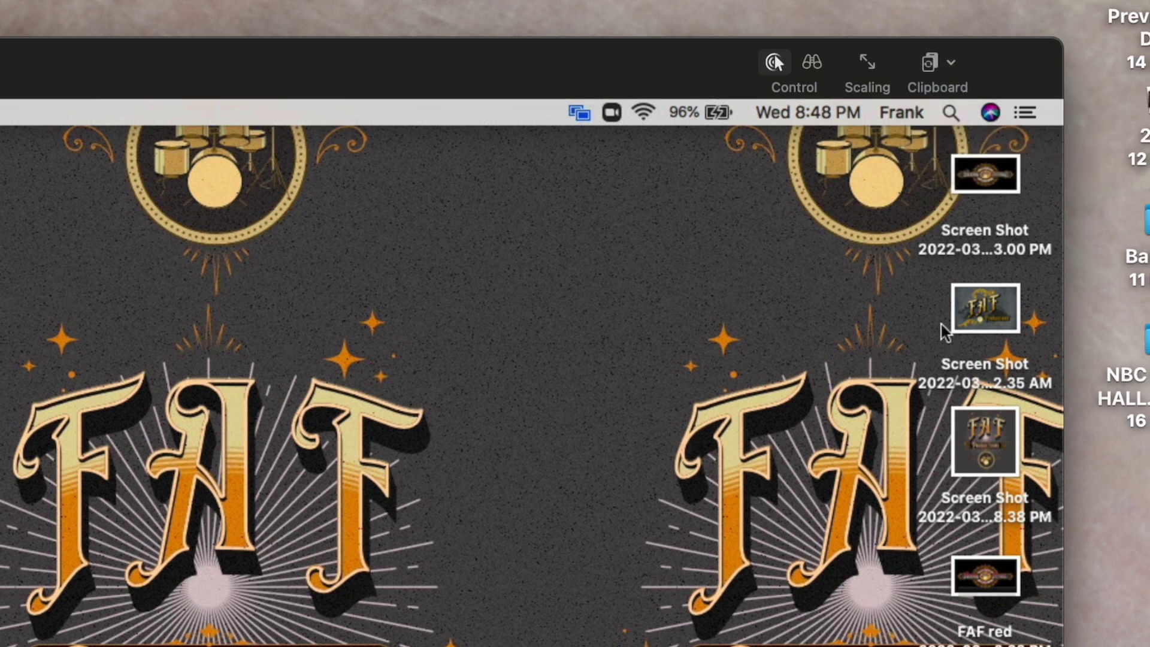
Step: Copy the file name 'Screen Shot 2022-03-22 at 7.33.00 PM' from the remote desktop
left_click(976, 229)
left_click(986, 231)
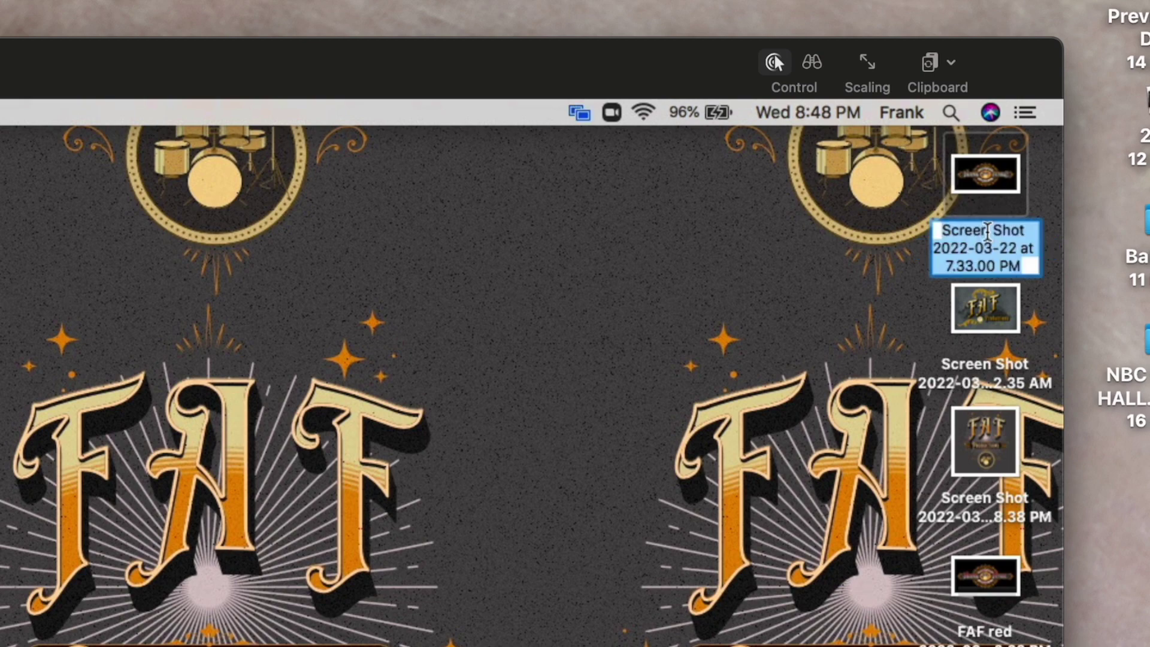
key("super+c")
left_click(950, 62)
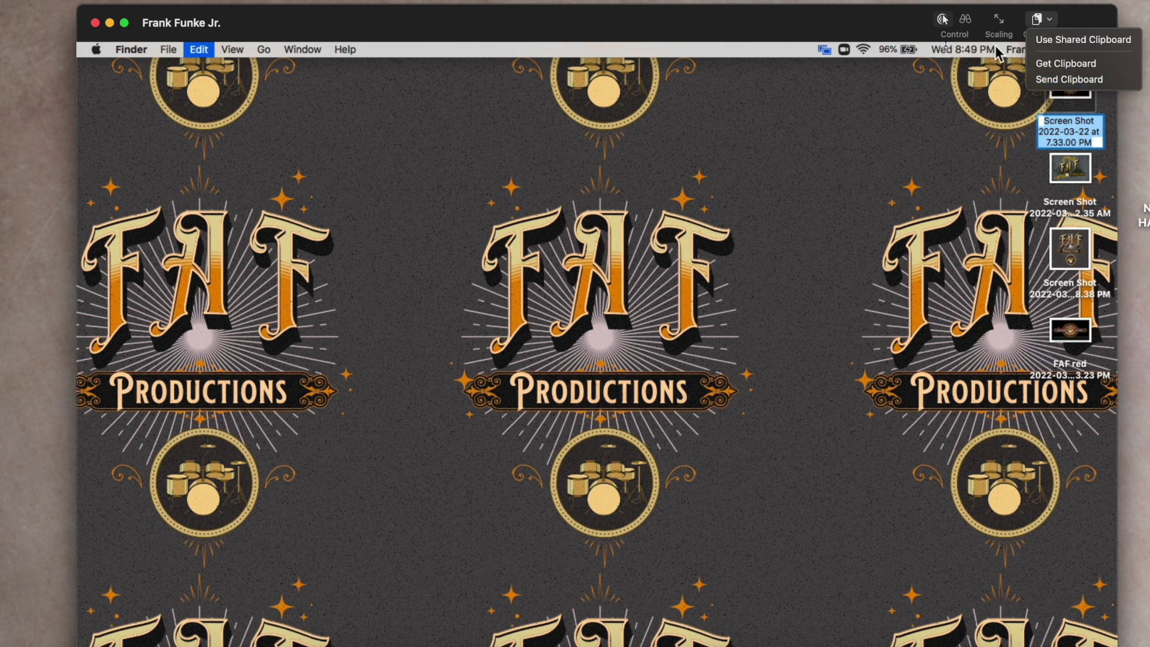
Step: Dismiss the Clipboard dropdown, leaving the screenshot's file name still in edit mode
left_click(838, 19)
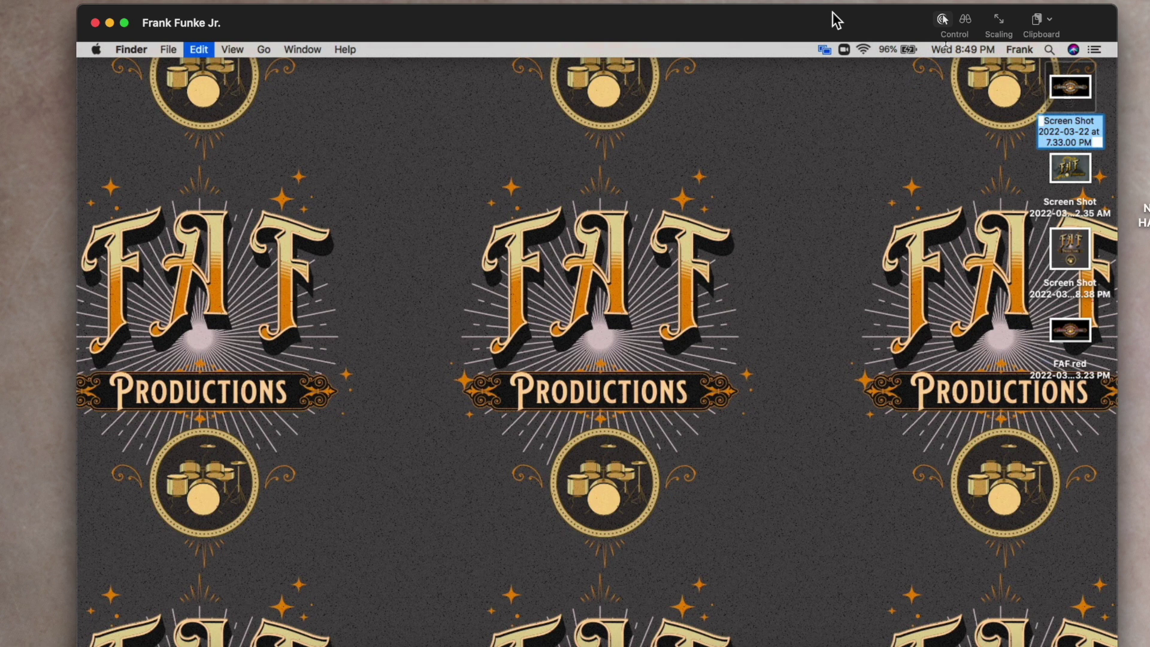